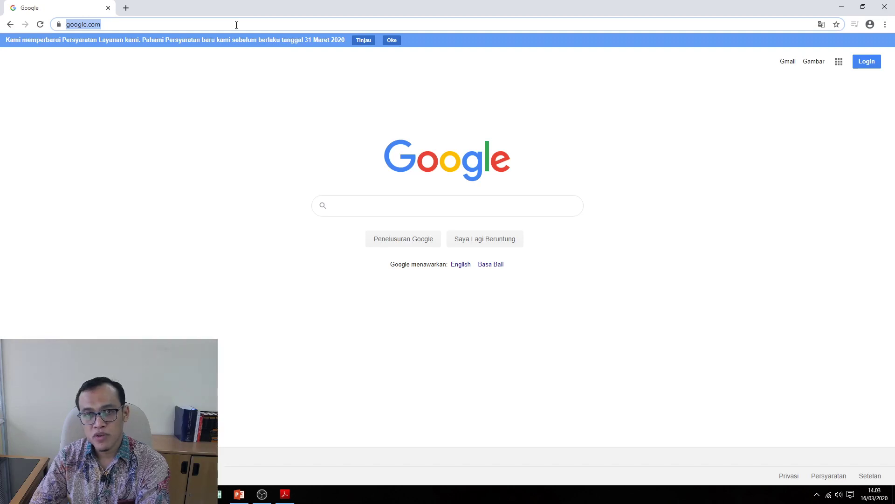
Step: Go to elisa.ugm.ac.id in Chrome's address bar
type("el")
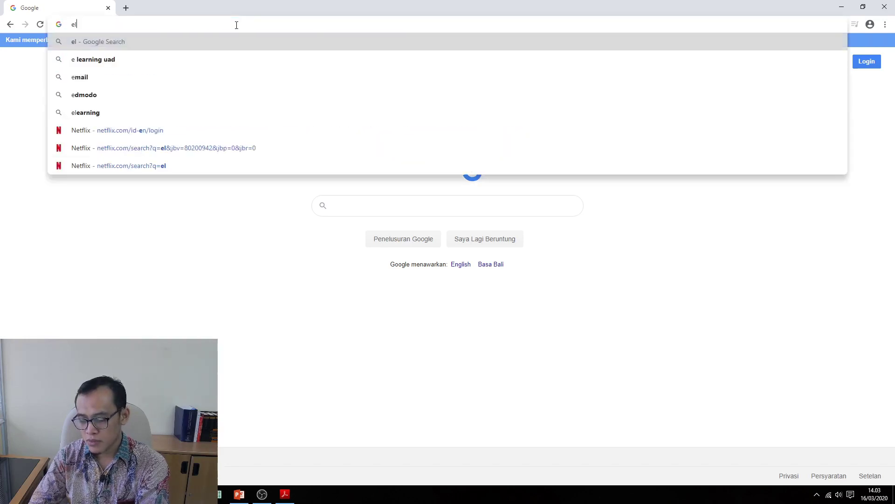
type("isa.ugm.ac.id")
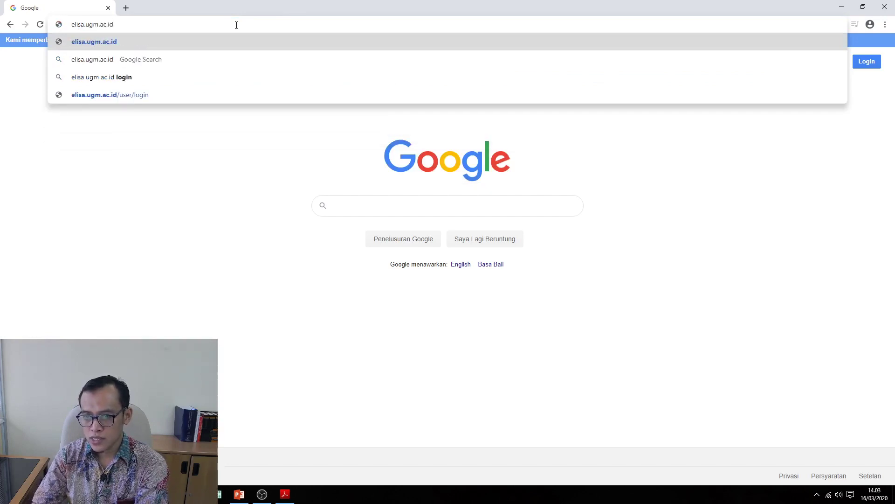
key("Return")
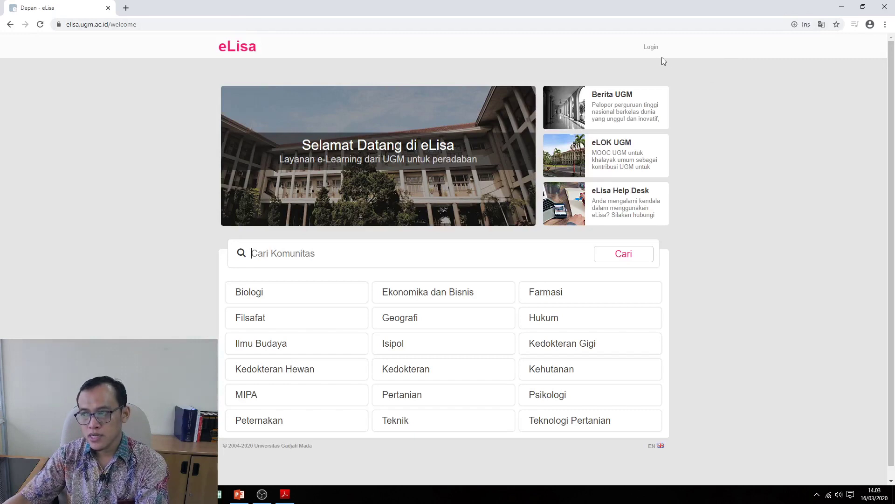
Step: Log in to eLisa with SSO UGM and decline the notification prompt with TIDAK PERLU
left_click(652, 51)
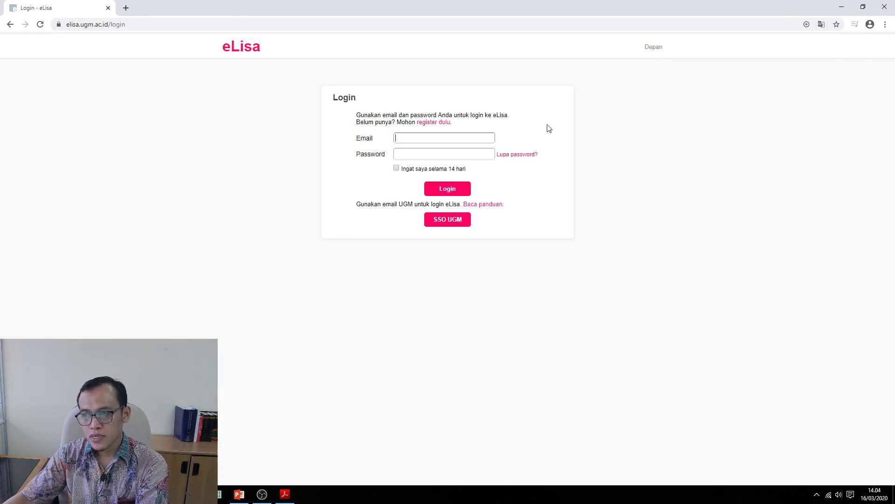
left_click(453, 223)
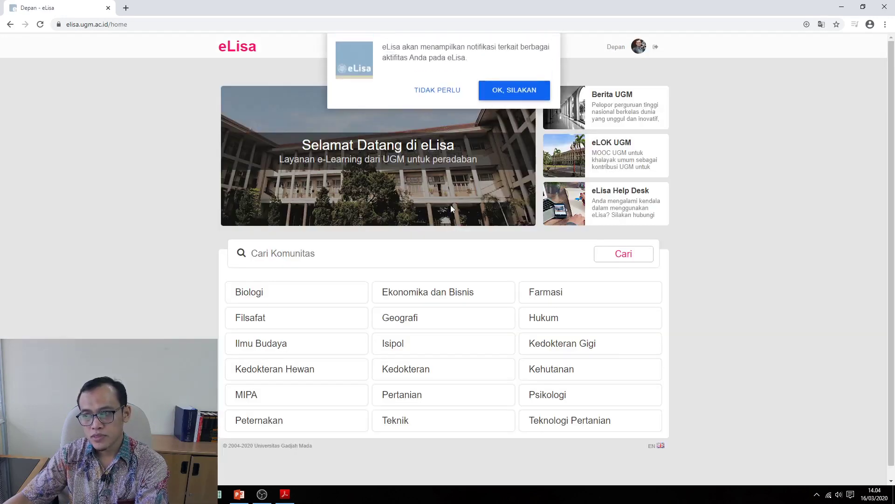
left_click(445, 92)
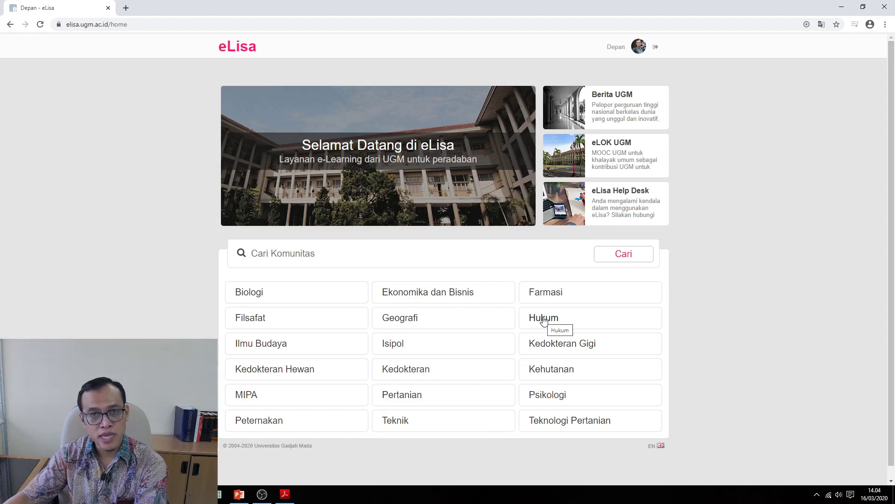
left_click(544, 318)
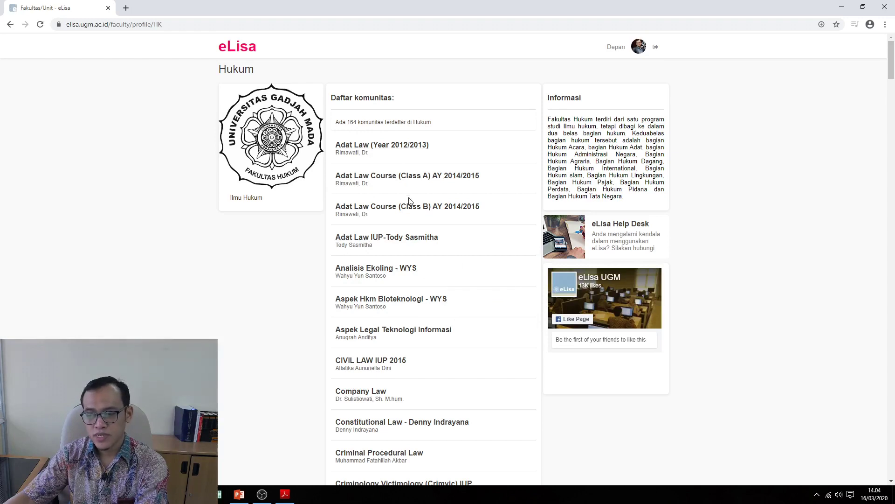
scroll(410, 205, "down", 1)
scroll(411, 207, "down", 5)
scroll(410, 207, "up", 6)
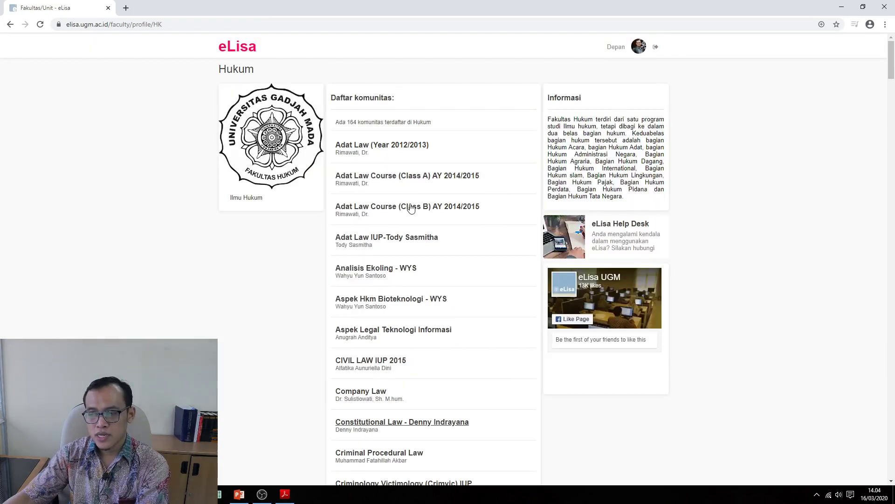
left_click(236, 46)
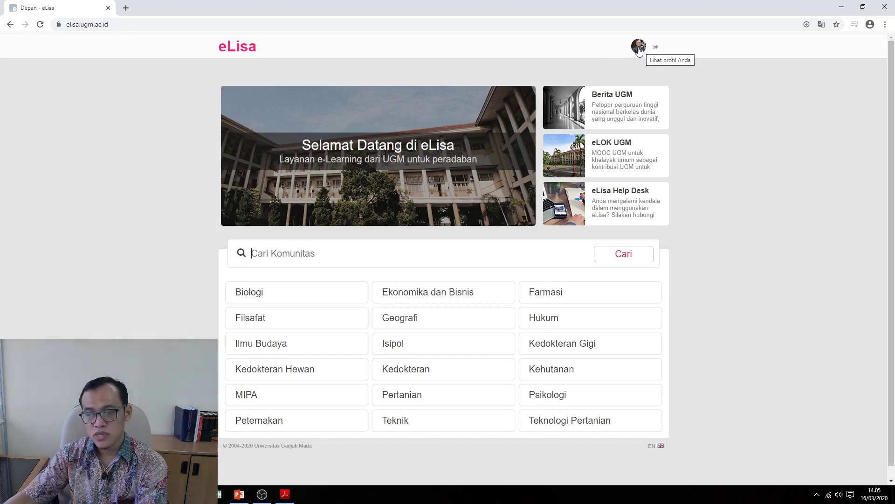
Step: From the user's profile page, start a new community with + Komunitas
left_click(639, 47)
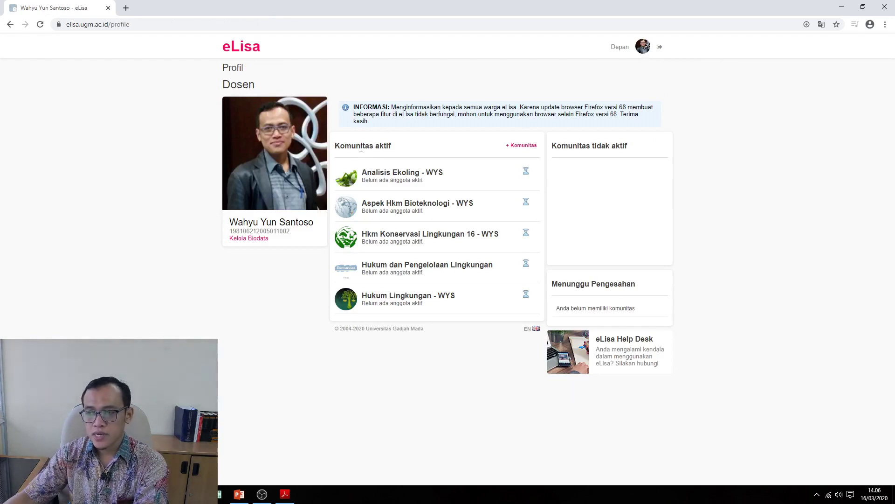
left_click(518, 152)
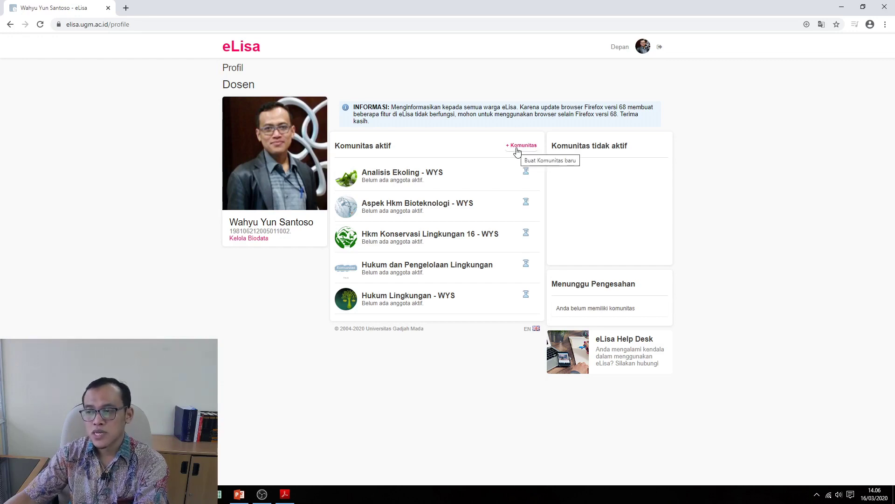
left_click(518, 151)
Step: Create a Tertutup (closed) community named 'Hukum Lingkungan C 2020' and save it
left_click(416, 116)
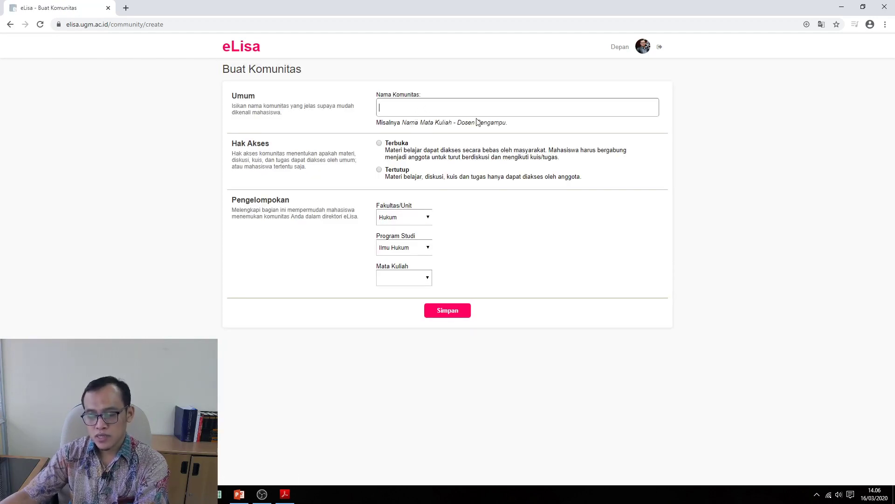
type("Huk")
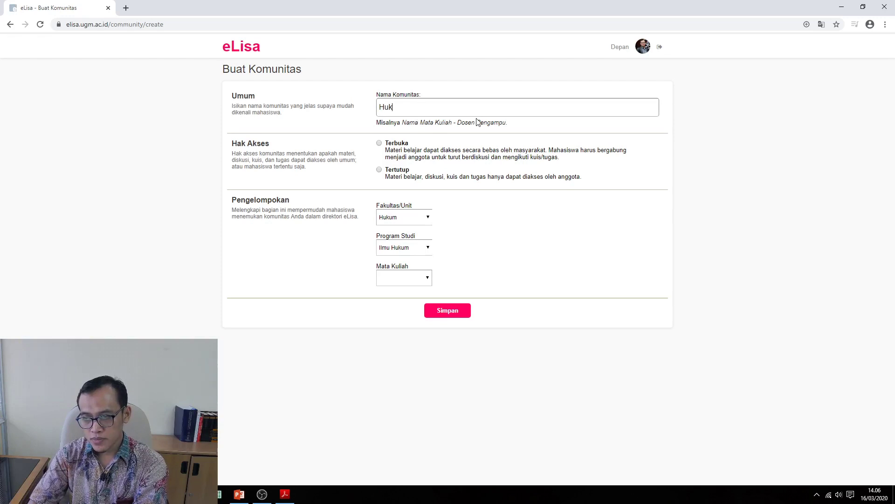
type("um Lingkungan C")
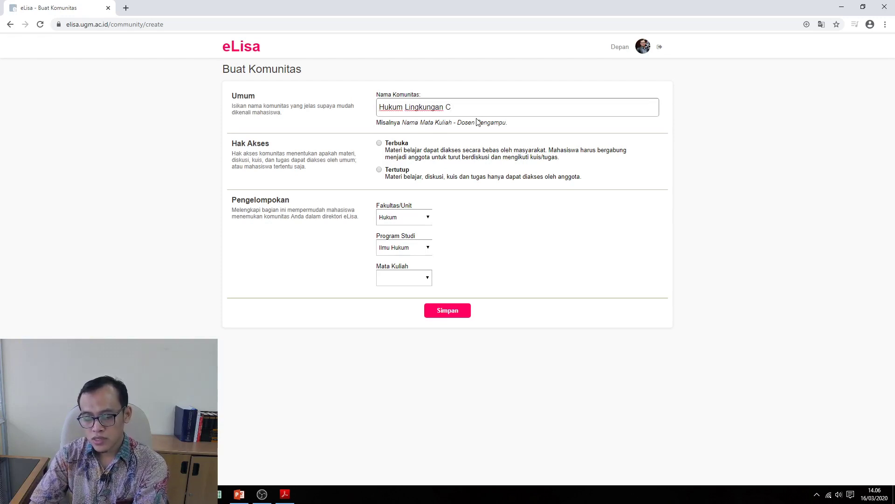
type(" 2020")
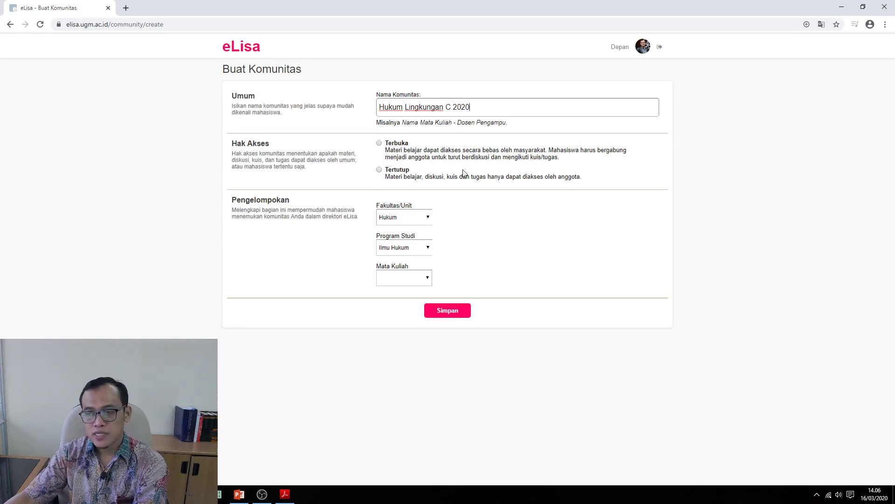
left_click(380, 171)
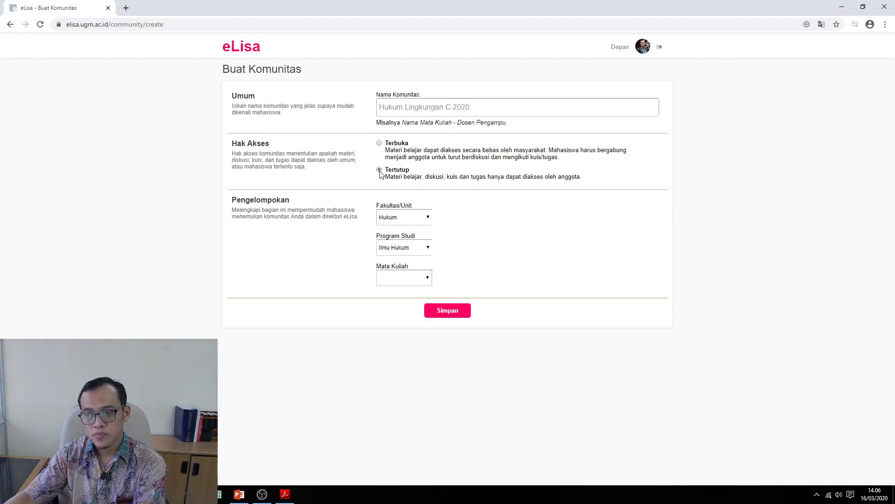
left_click(458, 312)
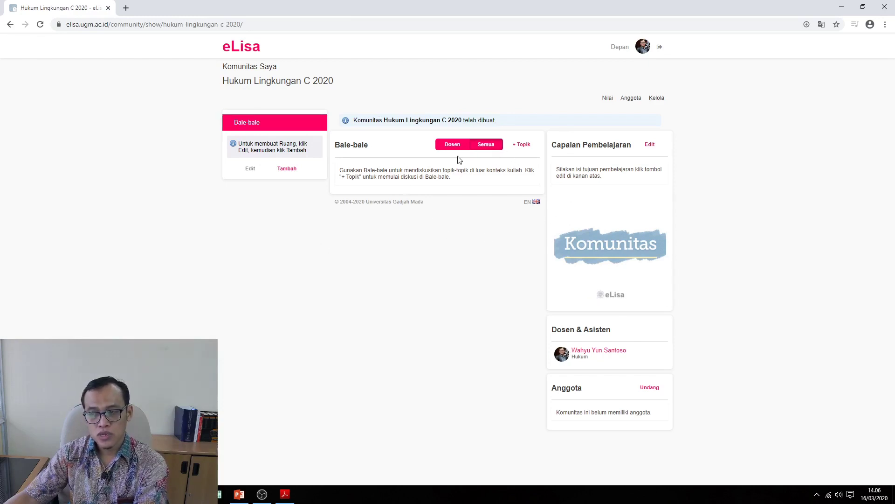
left_click(253, 67)
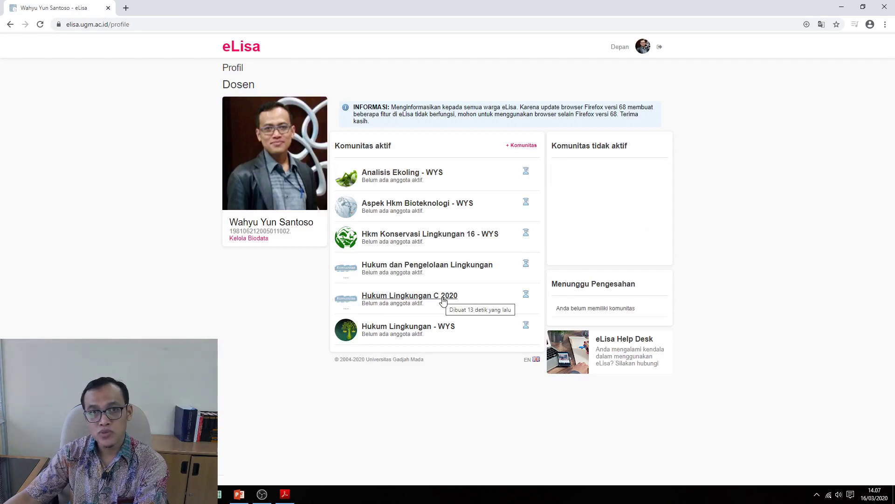
left_click(414, 298)
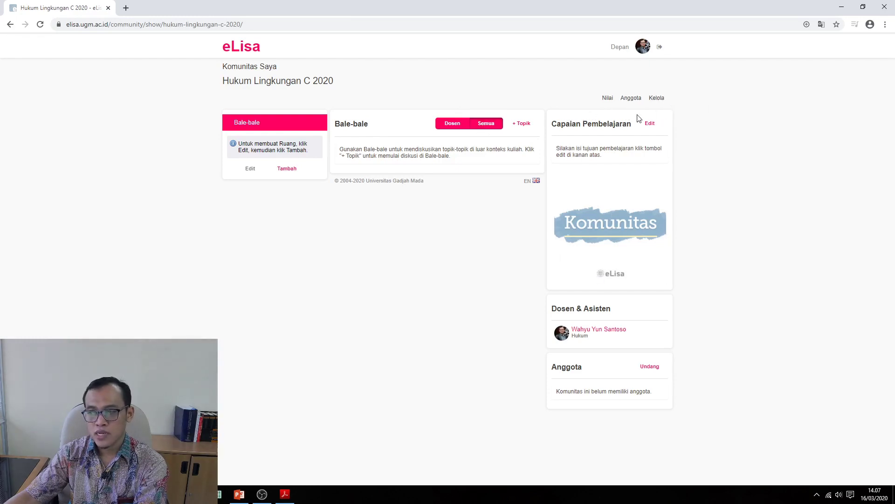
Step: Set a join password for students in the community's Kelola settings and save
left_click(657, 97)
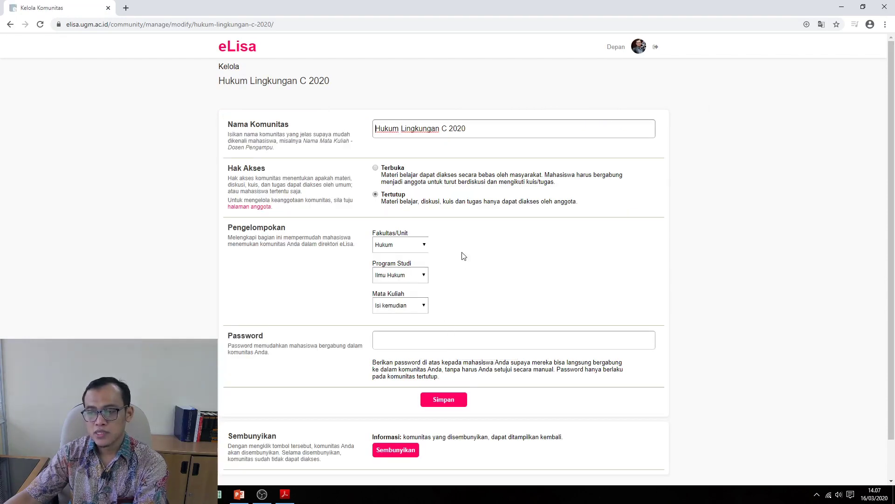
scroll(463, 256, "down", 1)
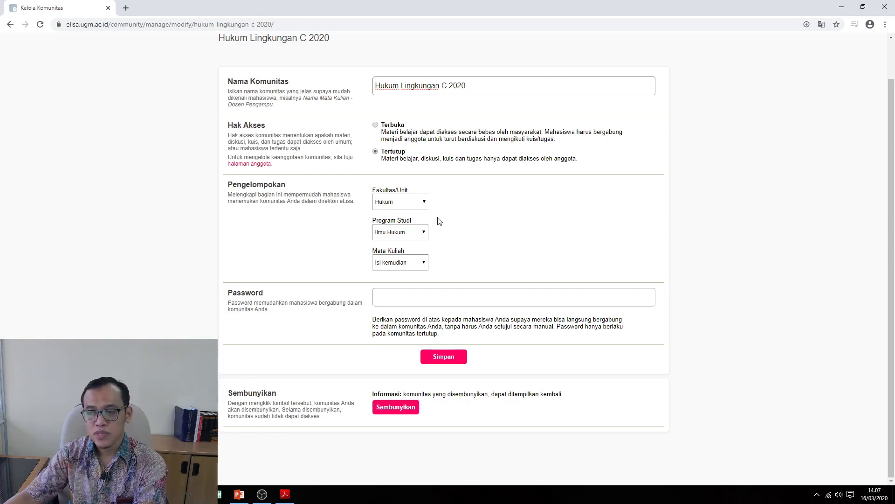
left_click(440, 297)
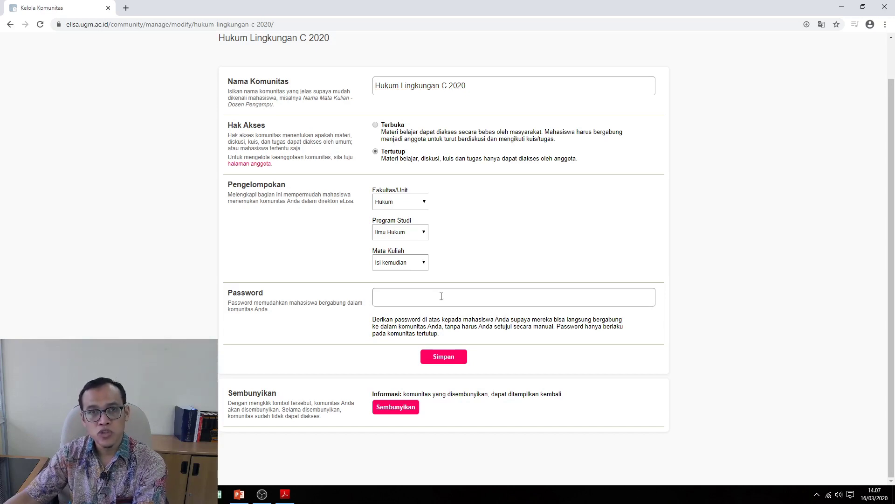
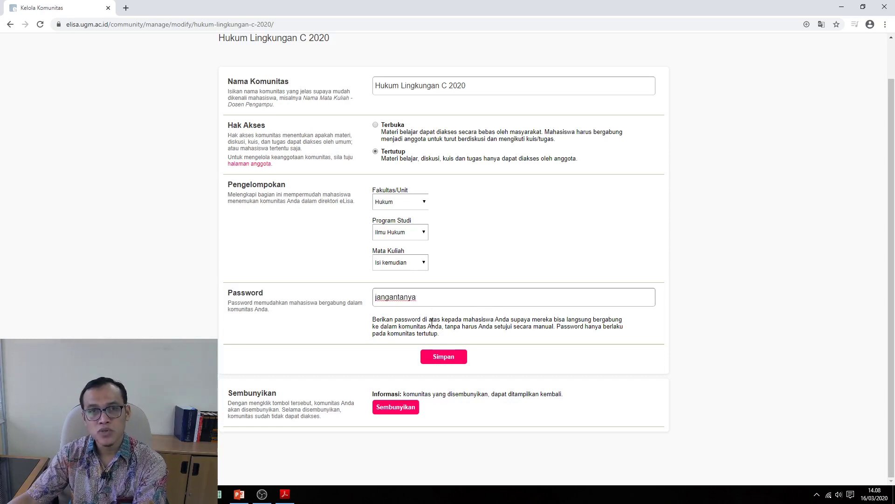
left_click(435, 357)
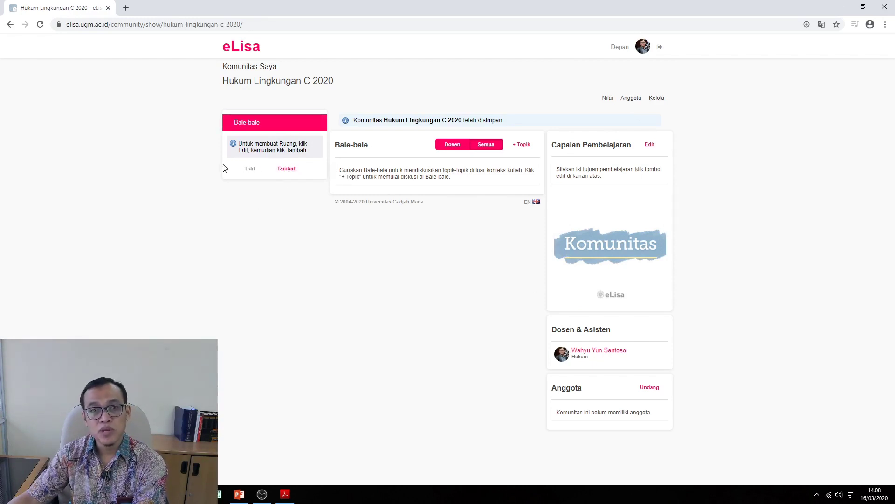
Step: Add a room named 'Pengantar dan Konsep Hukum Lingkungan' to the community
left_click(292, 171)
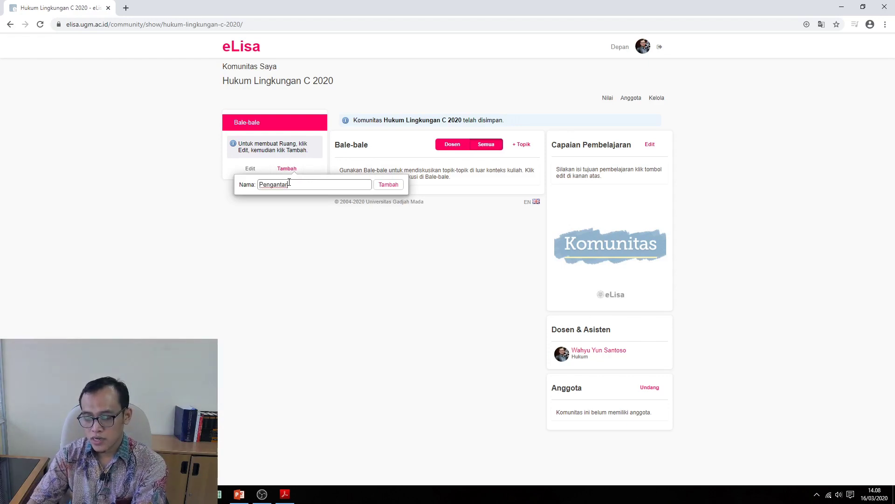
type("sep Hukum Lingkungan")
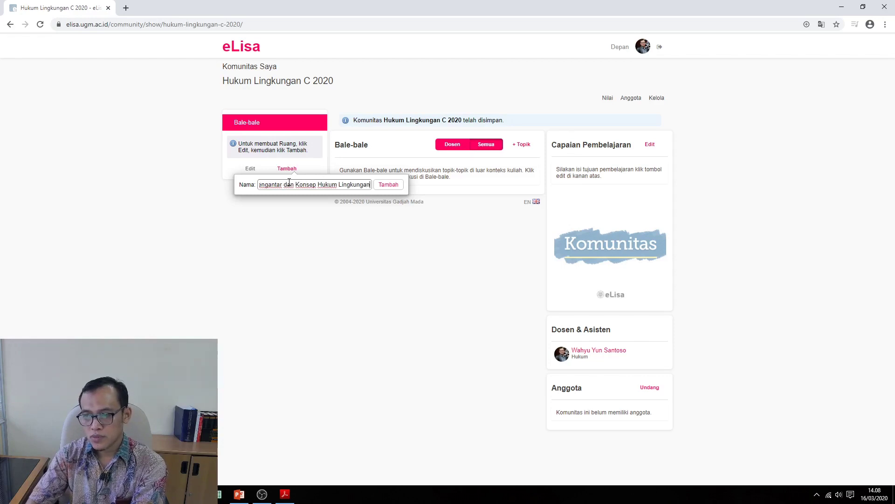
left_click(386, 186)
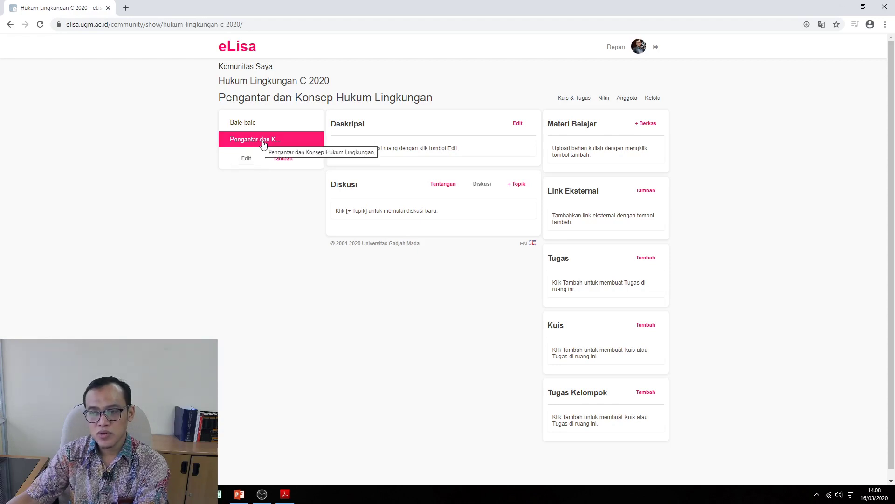
Step: Return to the Bale-bale room, then back to the Komunitas Saya list
left_click(251, 128)
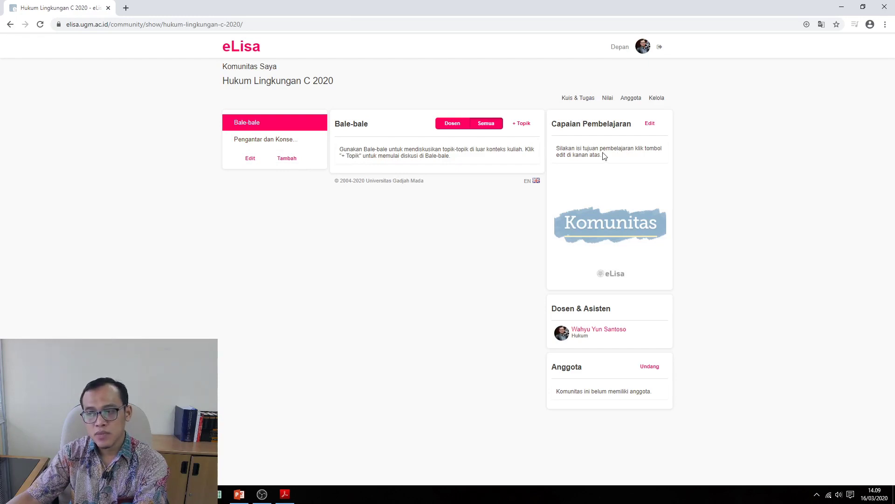
mouse_move(614, 231)
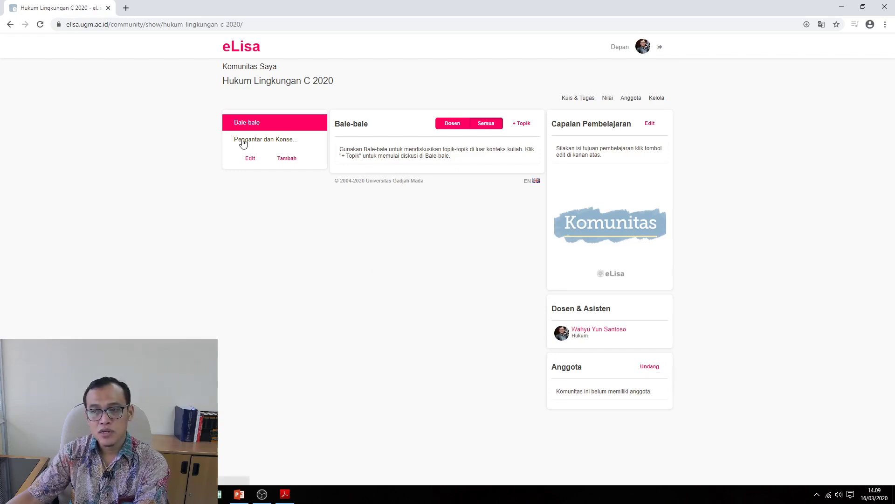
left_click(250, 68)
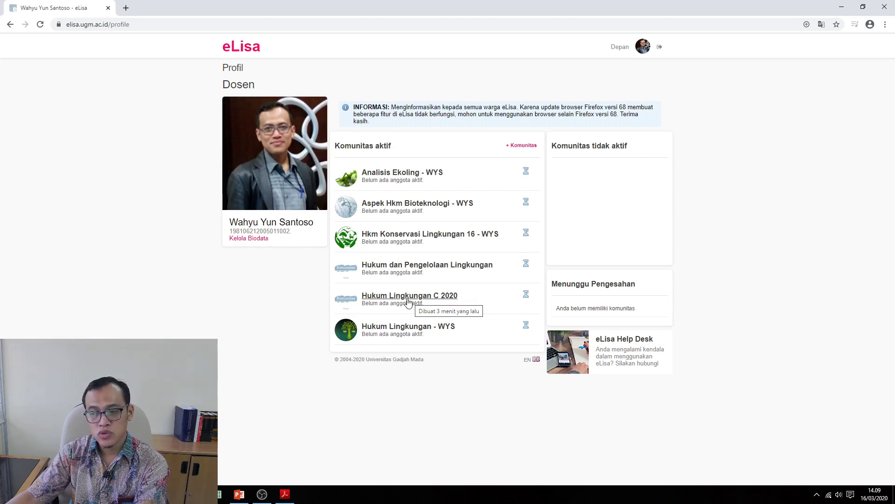
Step: Open Hukum Lingkungan C 2020 and enter its Pengantar dan Konsep Hukum Lingkungan room
left_click(408, 298)
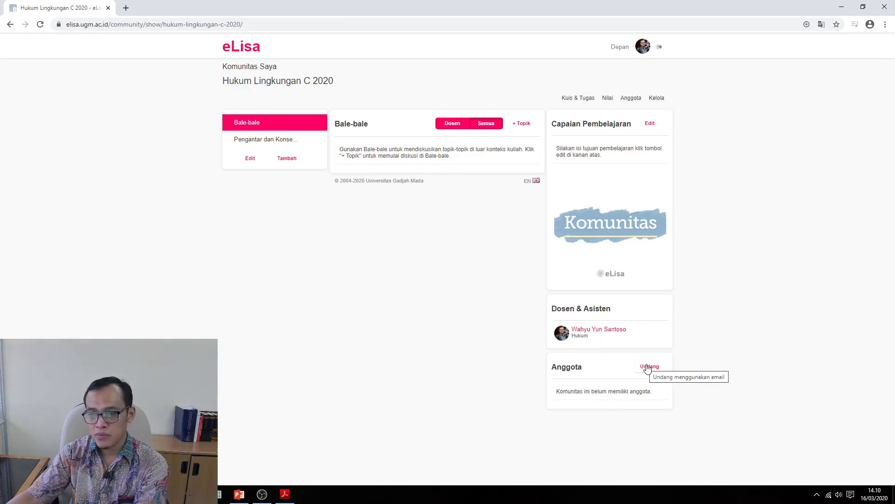
left_click(280, 141)
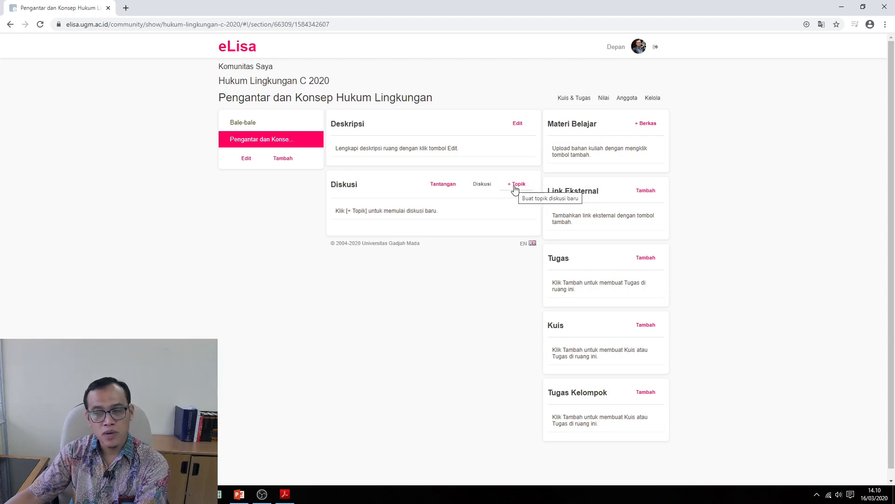
Step: Upload 'Sosialisasi Instrumen Baru (LEN).pdf' as a room learning material via + Berkas
left_click(645, 124)
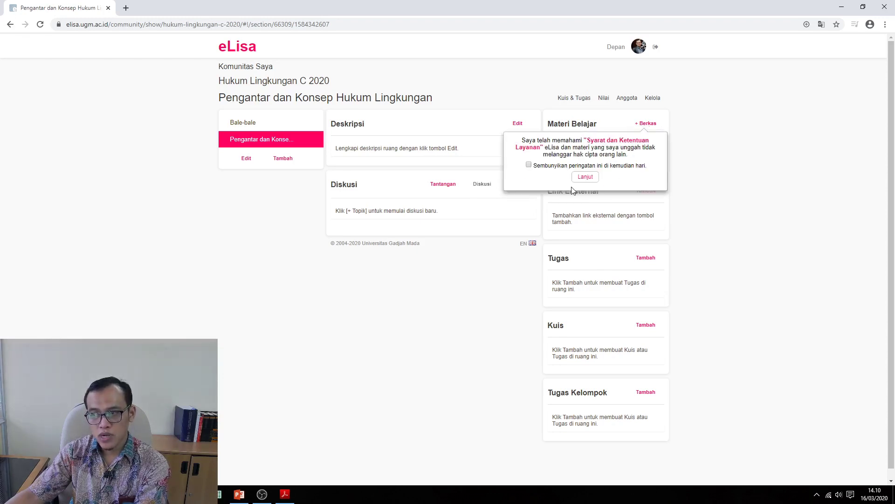
left_click(584, 176)
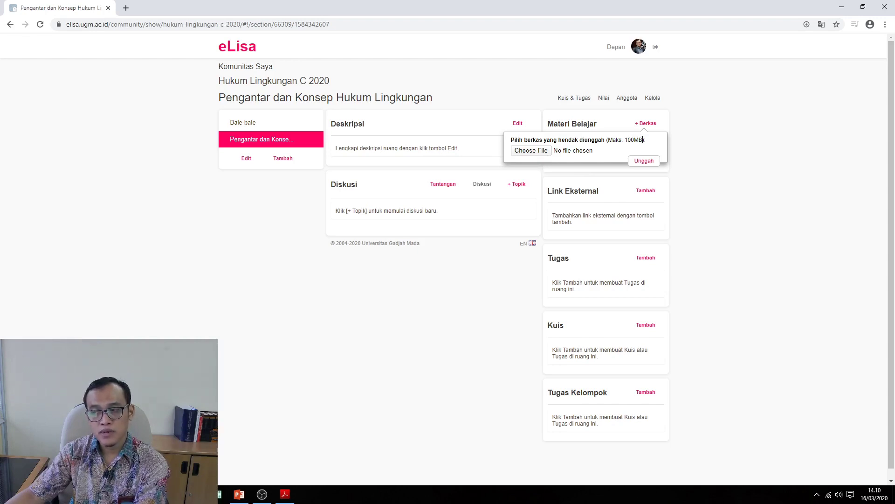
left_click(539, 150)
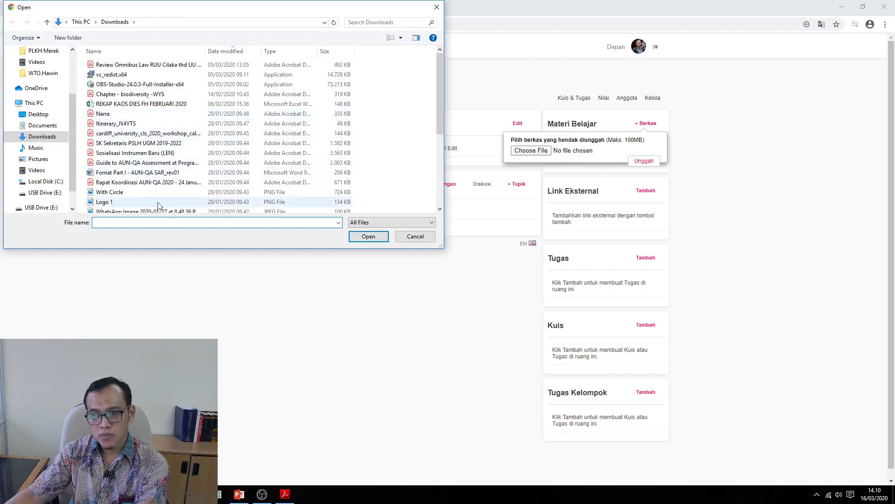
double_click(149, 153)
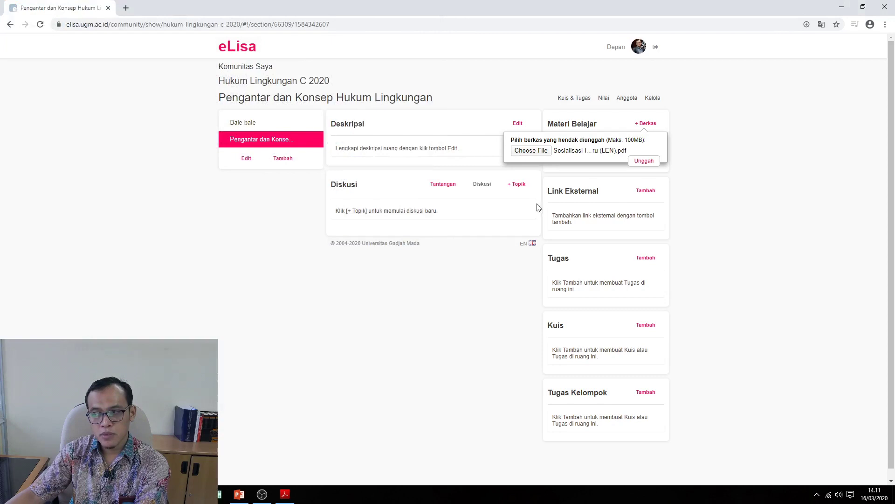
left_click(650, 163)
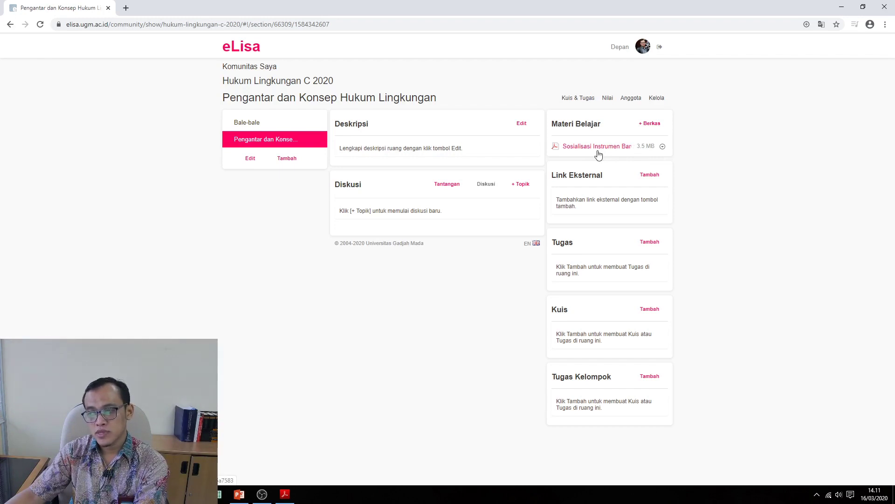
Step: Start a new external link and copy a news article's address from kompas.com
left_click(648, 177)
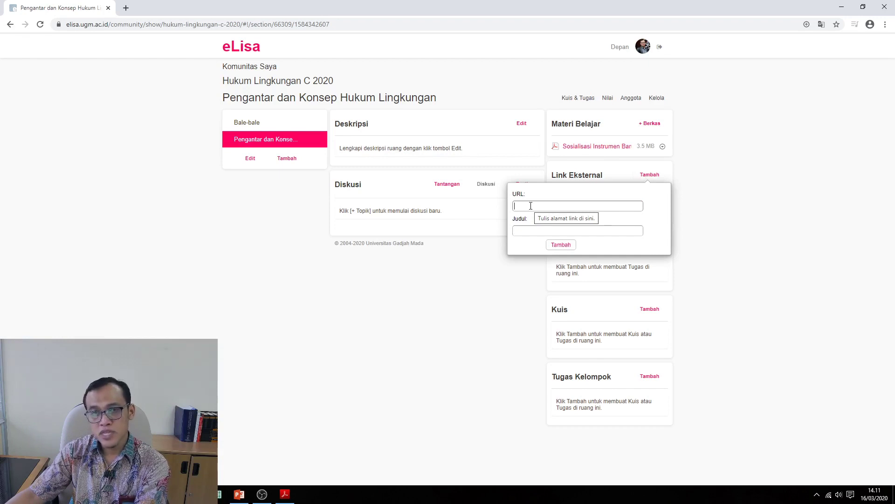
left_click(126, 8)
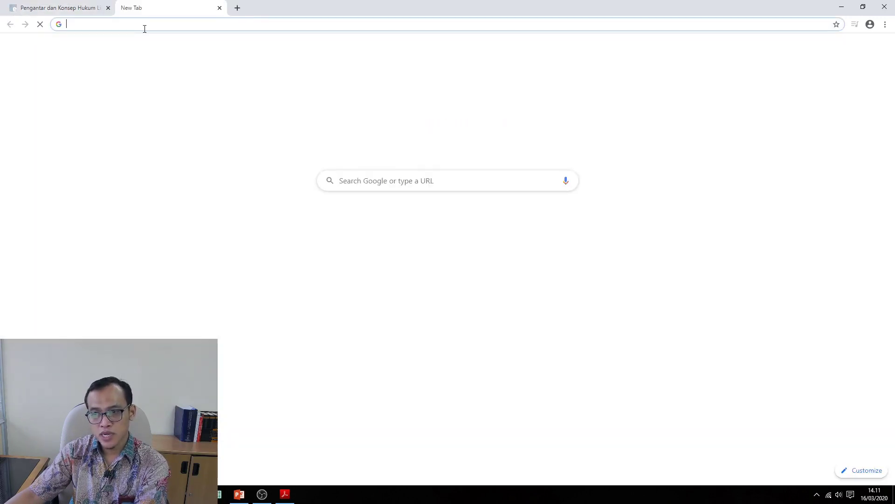
type("kompas.com")
key("Return")
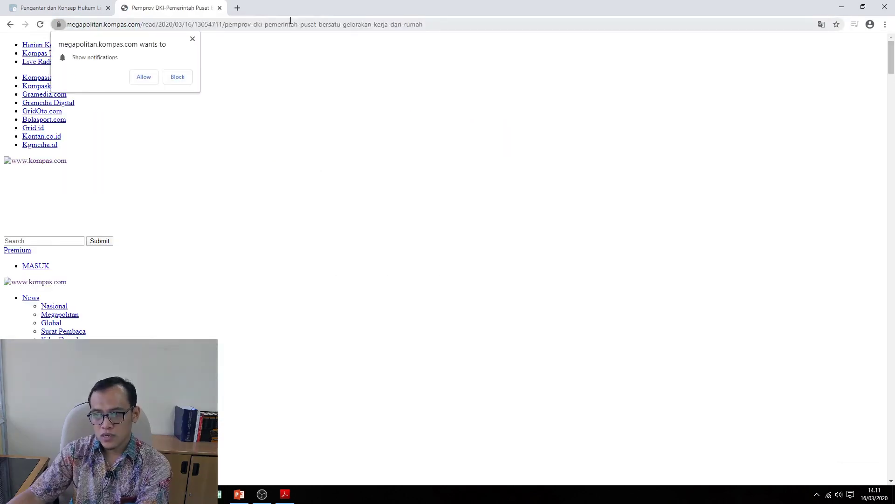
left_click(291, 24)
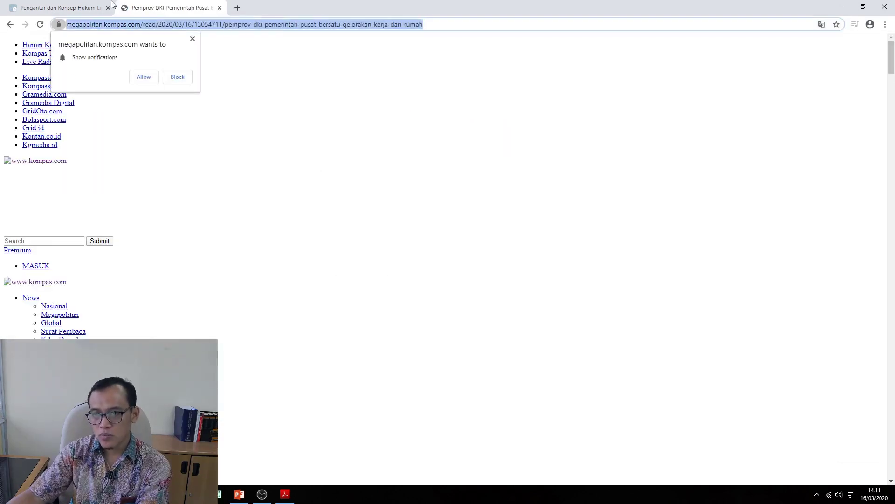
Step: Add the pasted Kompas article URL as an external link titled 'berita kompas 1'
left_click(93, 8)
left_click(526, 205)
key("ctrl+v")
left_click(531, 230)
type("berita kompas 1")
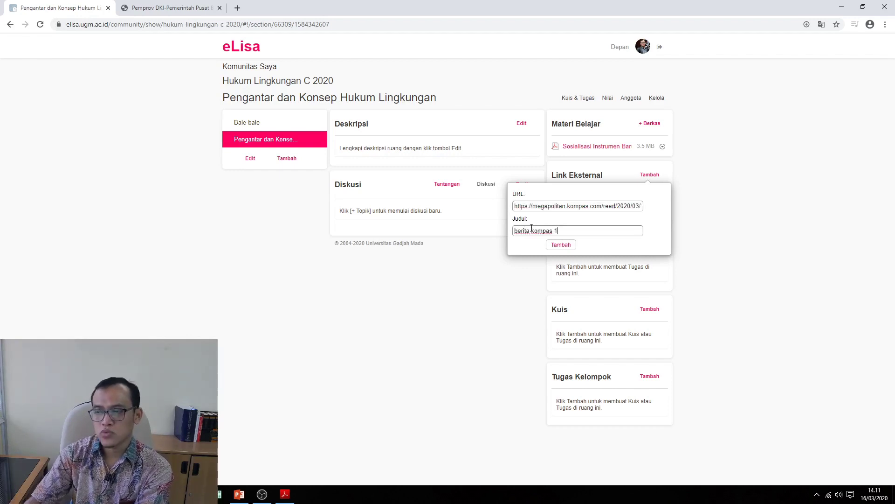
left_click(551, 244)
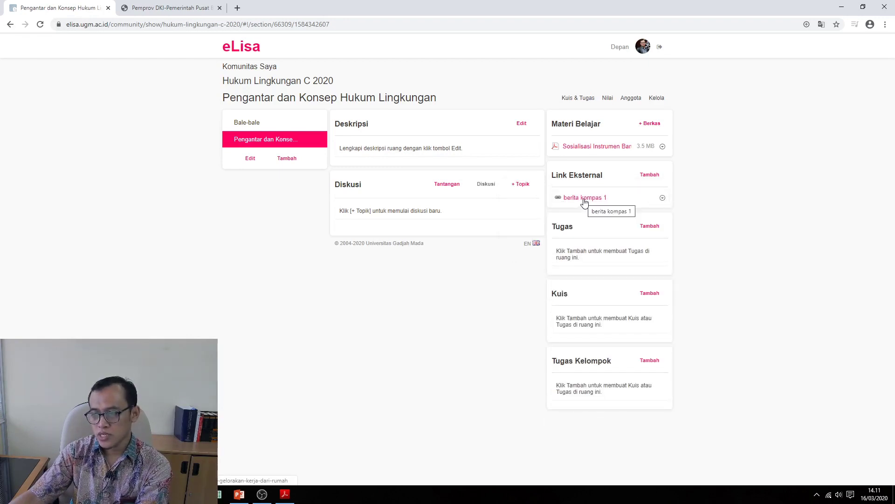
Step: Test that the new link opens the article, then close the Kompas tabs
left_click(584, 199)
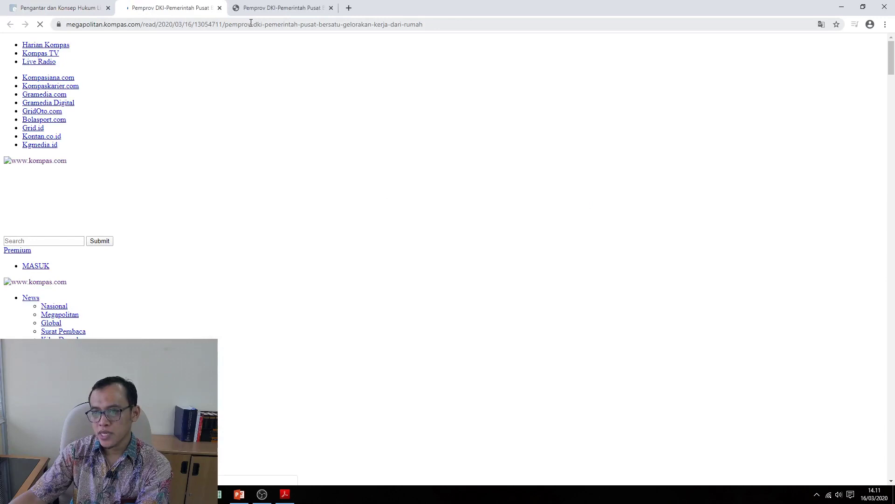
left_click(219, 8)
left_click(219, 8)
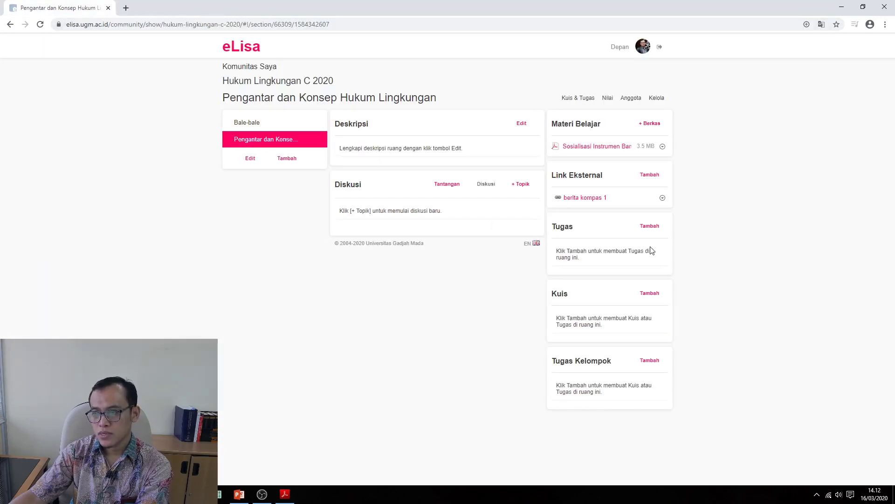
left_click(645, 227)
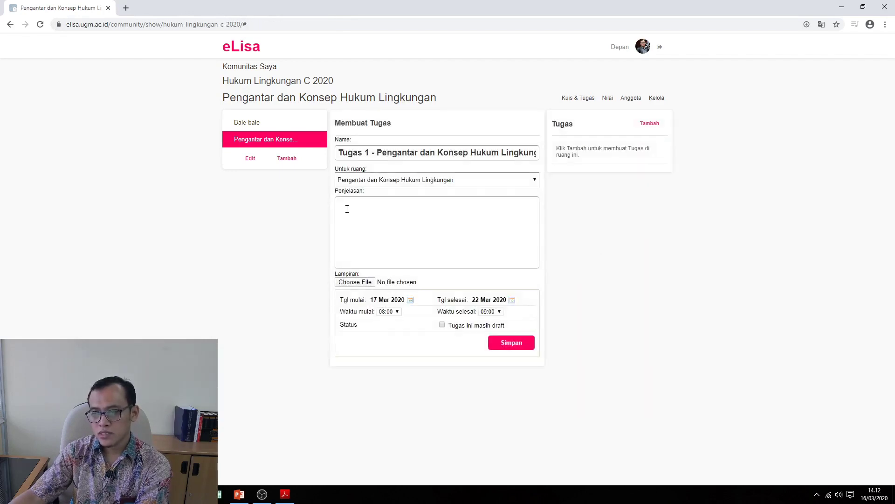
left_click(348, 283)
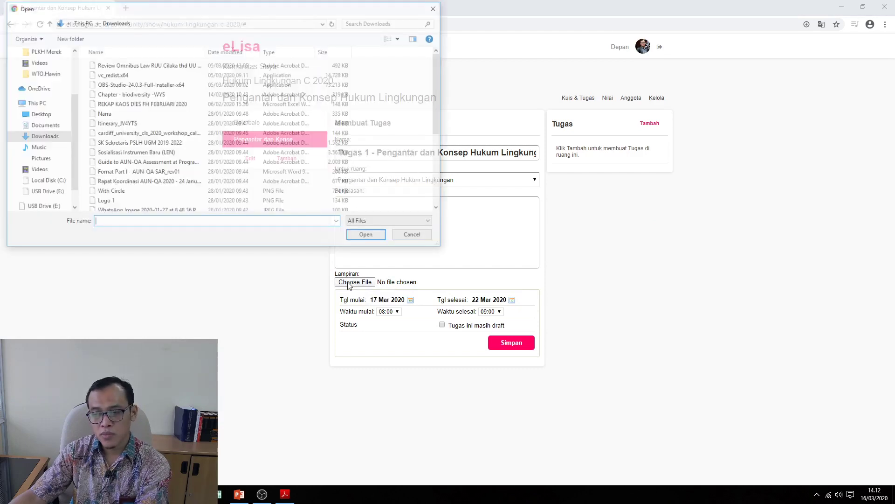
left_click(425, 237)
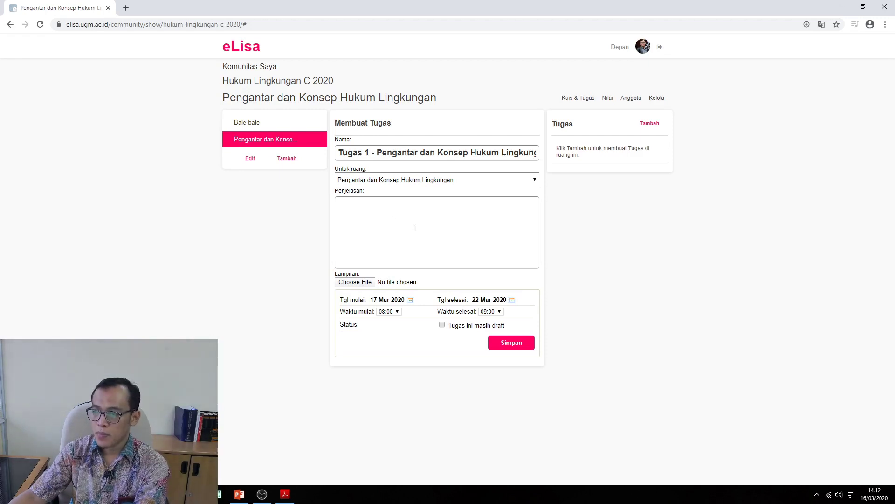
left_click(260, 146)
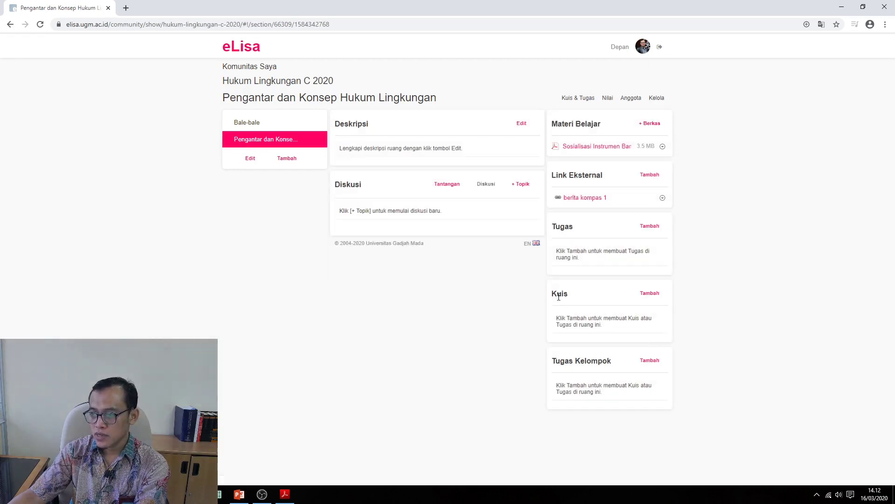
Step: Add the draft quiz 'Kuis 1 Pengantar dan Konsep Hukum Lingkungan' with default settings and return to the room
left_click(648, 295)
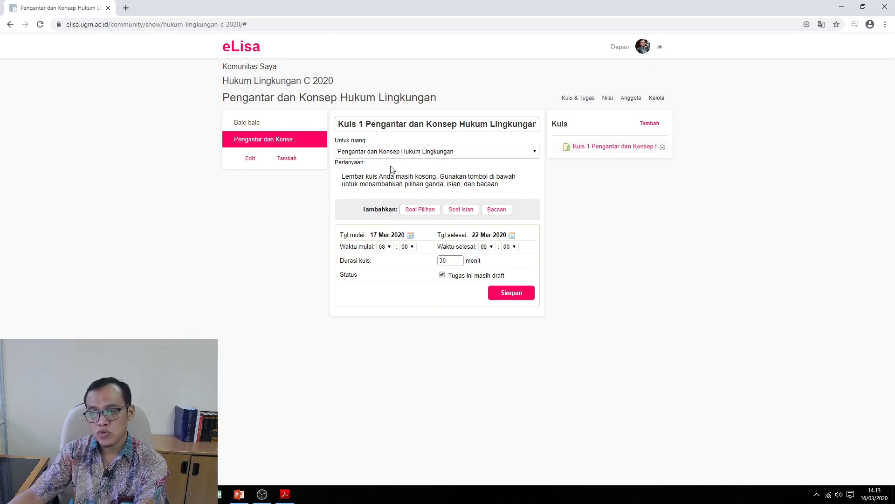
left_click(248, 144)
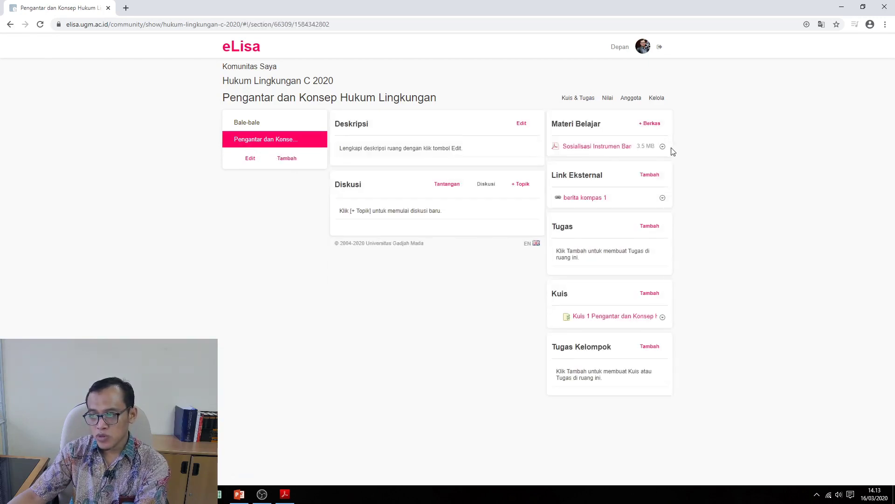
Step: Browse the Kuis & Tugas, Anggota and Nilai tabs, then go home and open the profile page
left_click(578, 100)
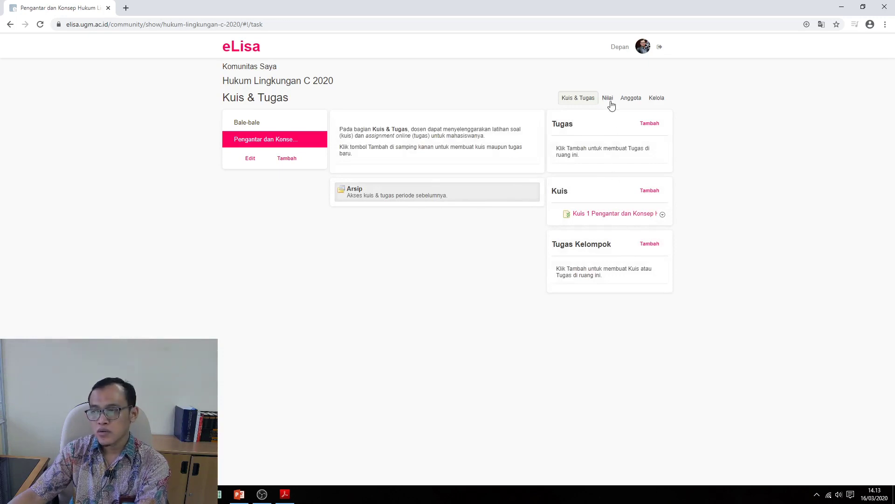
left_click(627, 102)
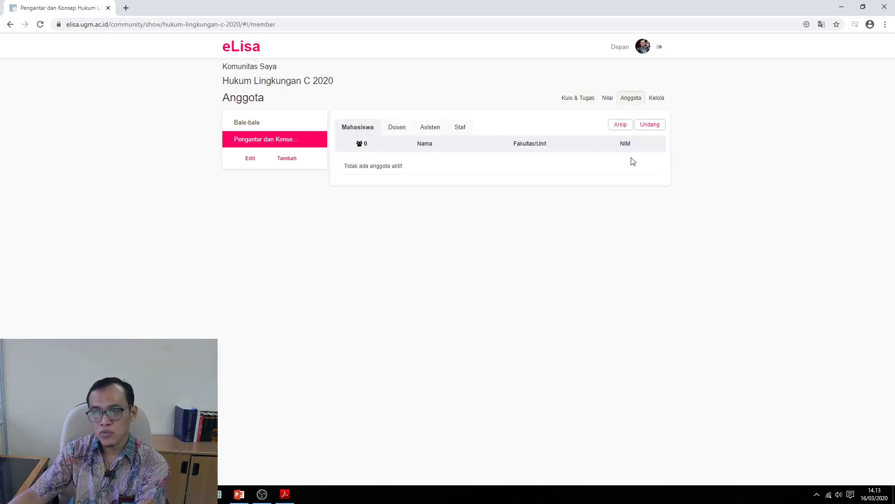
left_click(607, 101)
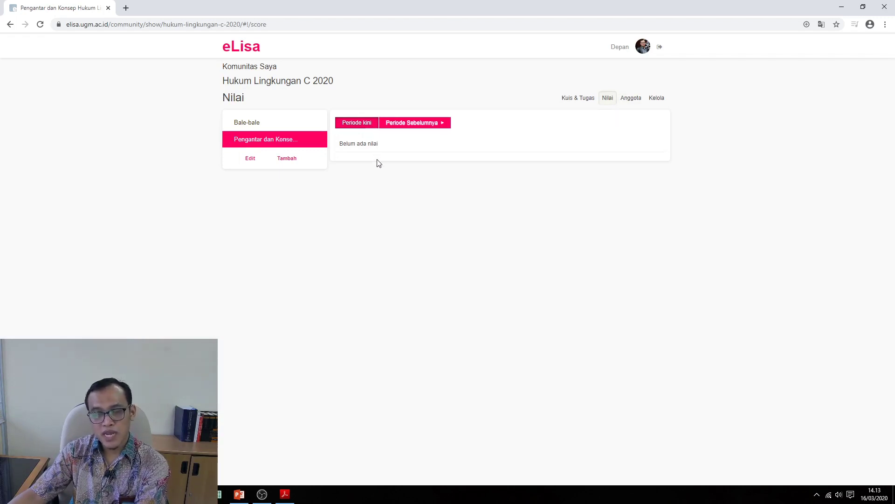
left_click(247, 49)
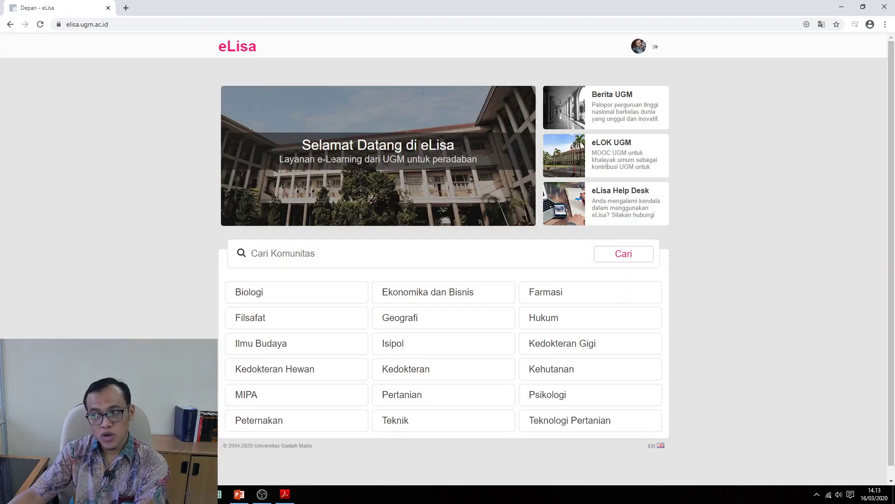
left_click(640, 46)
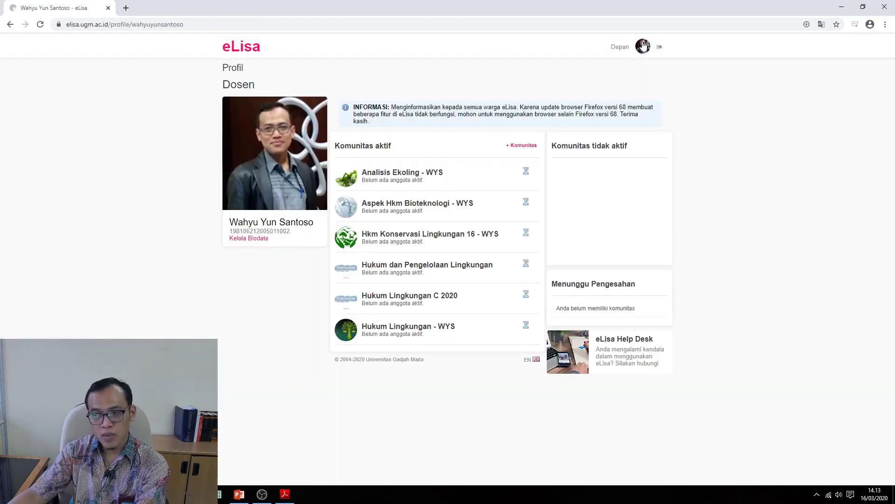